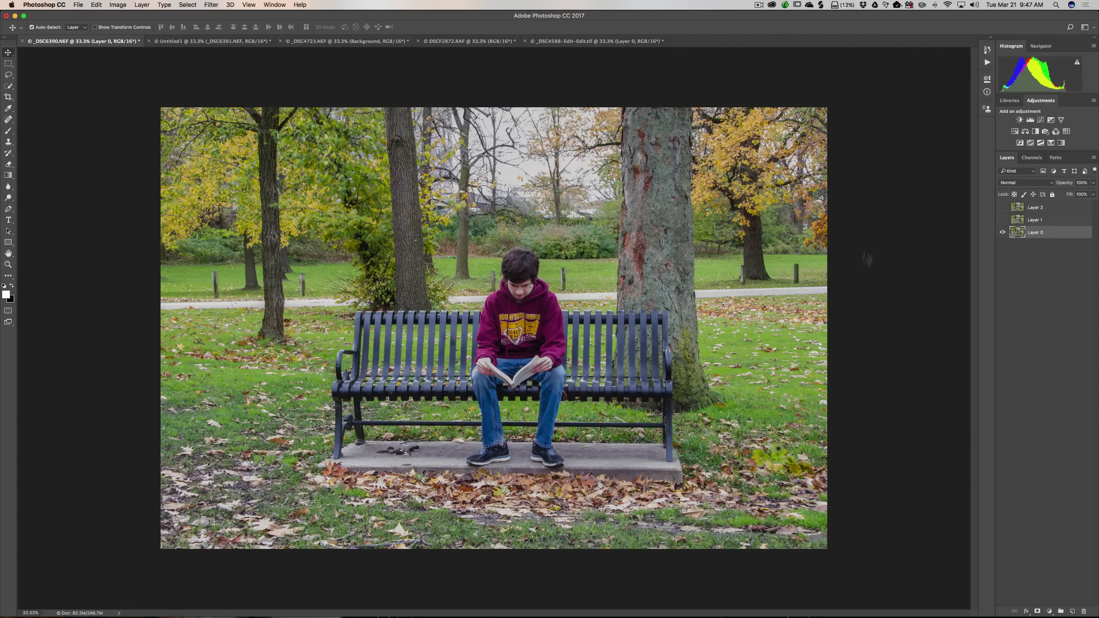
Switch to the Photography workspace and show Layer 1 and Layer 2
{"action": "left_click", "coordinate": [1092, 29]}
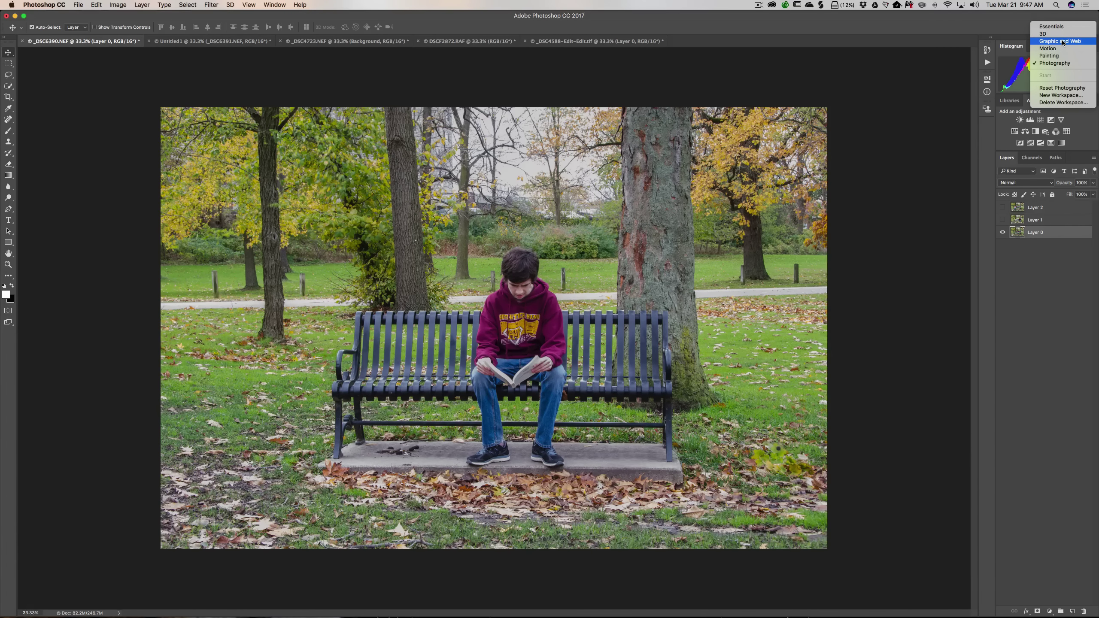
{"action": "left_click", "coordinate": [1058, 63]}
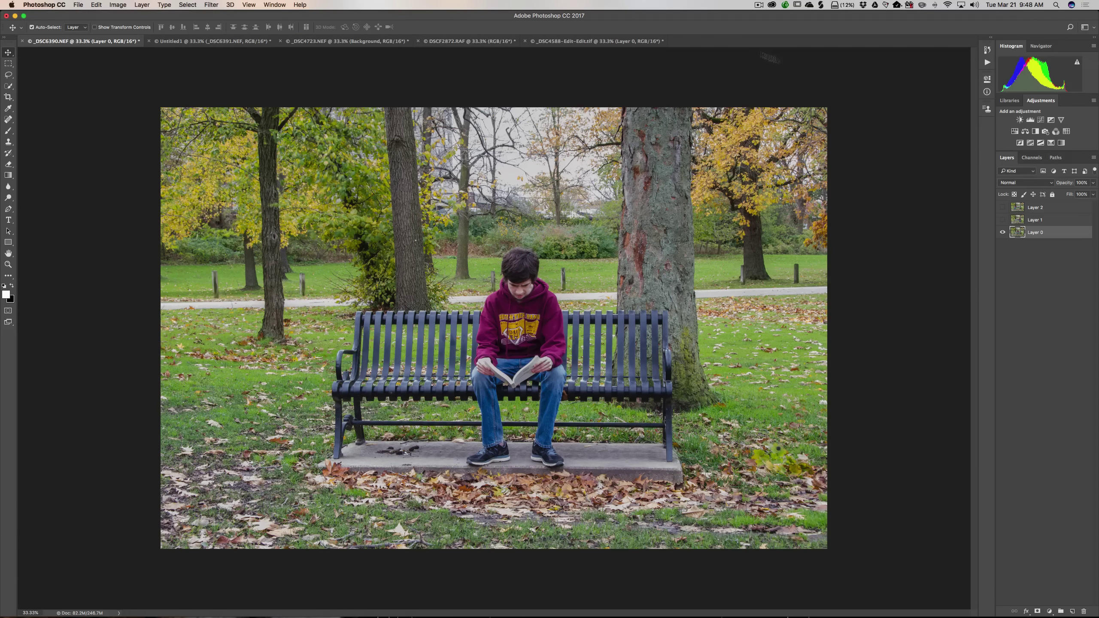
{"action": "left_click", "coordinate": [1002, 219]}
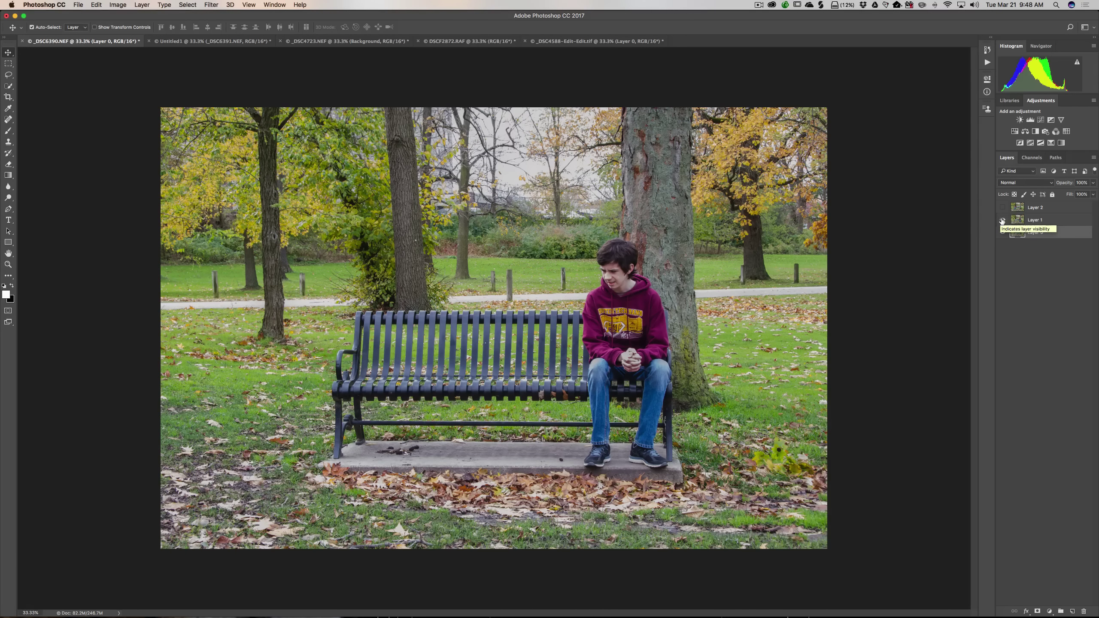
{"action": "left_click", "coordinate": [1002, 207]}
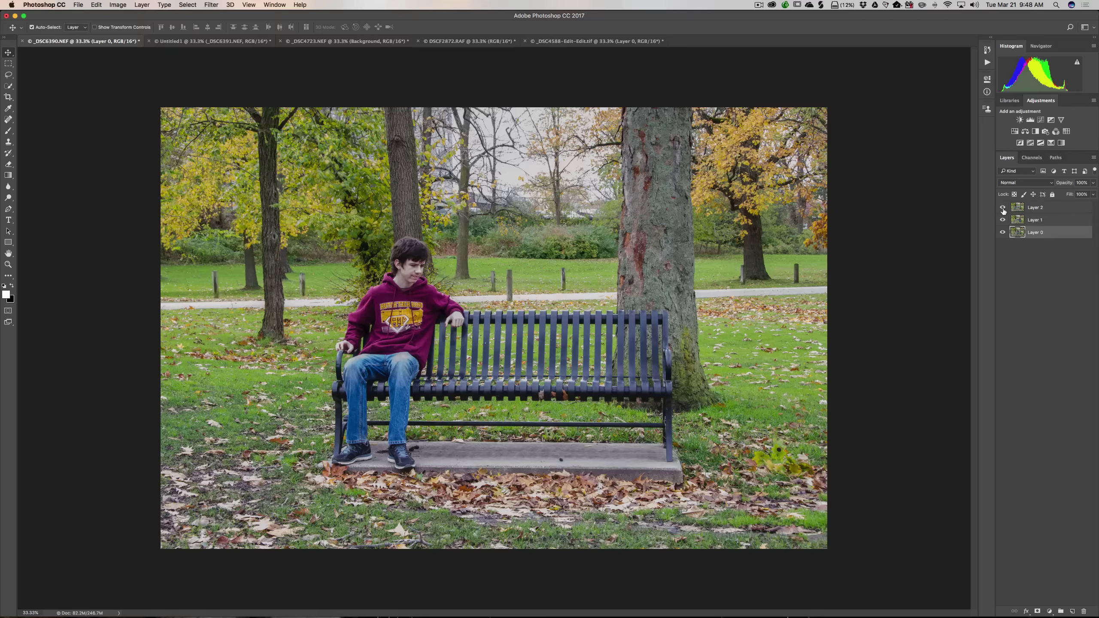
Hide Layer 2 and Layer 1 again, then turn both back on
{"action": "left_click", "coordinate": [1002, 208]}
{"action": "left_click", "coordinate": [1002, 220]}
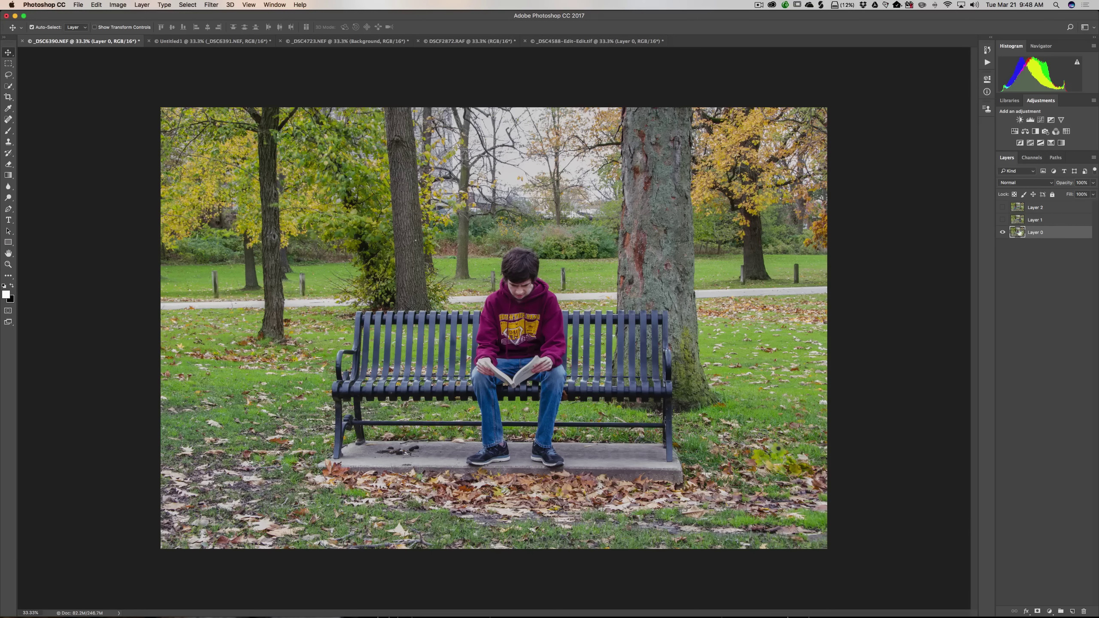
{"action": "left_click", "coordinate": [1003, 220]}
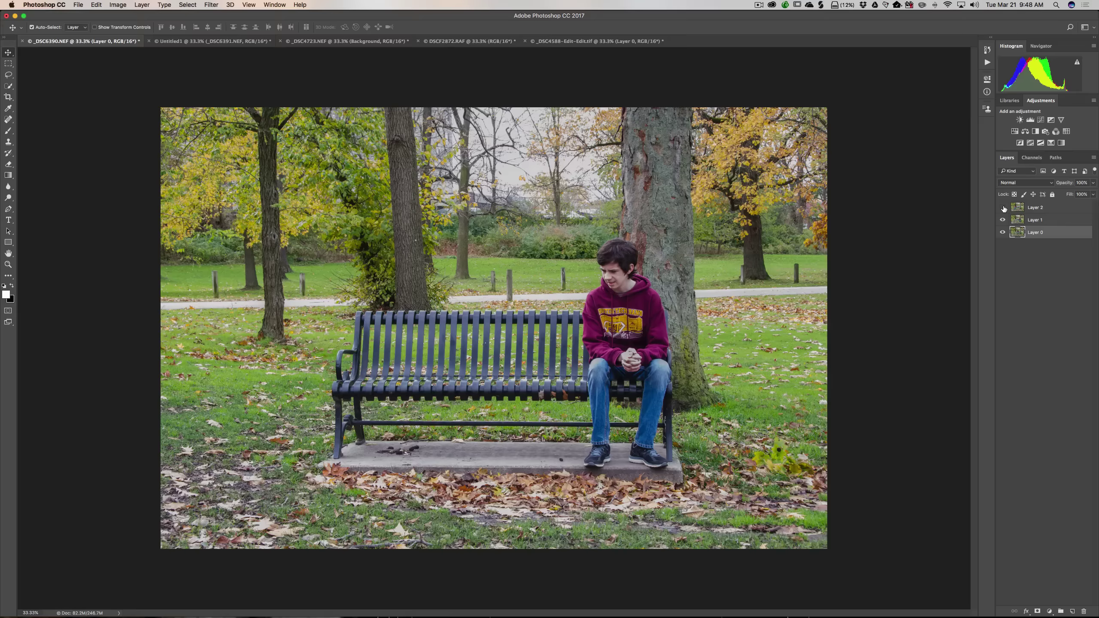
{"action": "left_click", "coordinate": [1003, 209]}
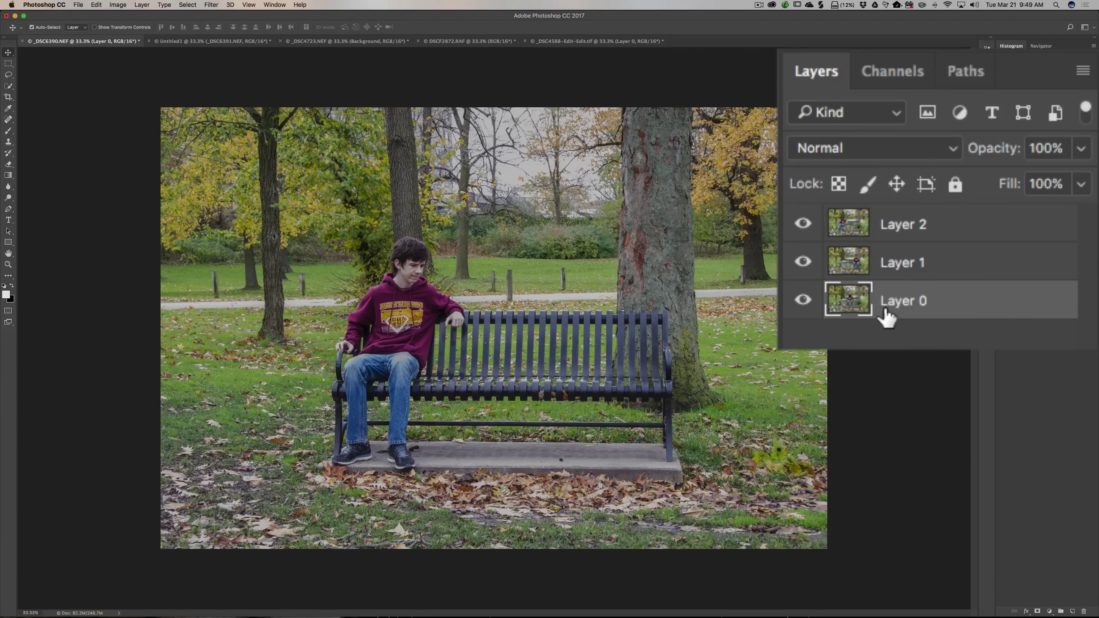
Check Layer 0 alone, restore Layer 1 and Layer 2, then open the Untitled1 composite
{"action": "left_click", "coordinate": [801, 299], "text": "alt"}
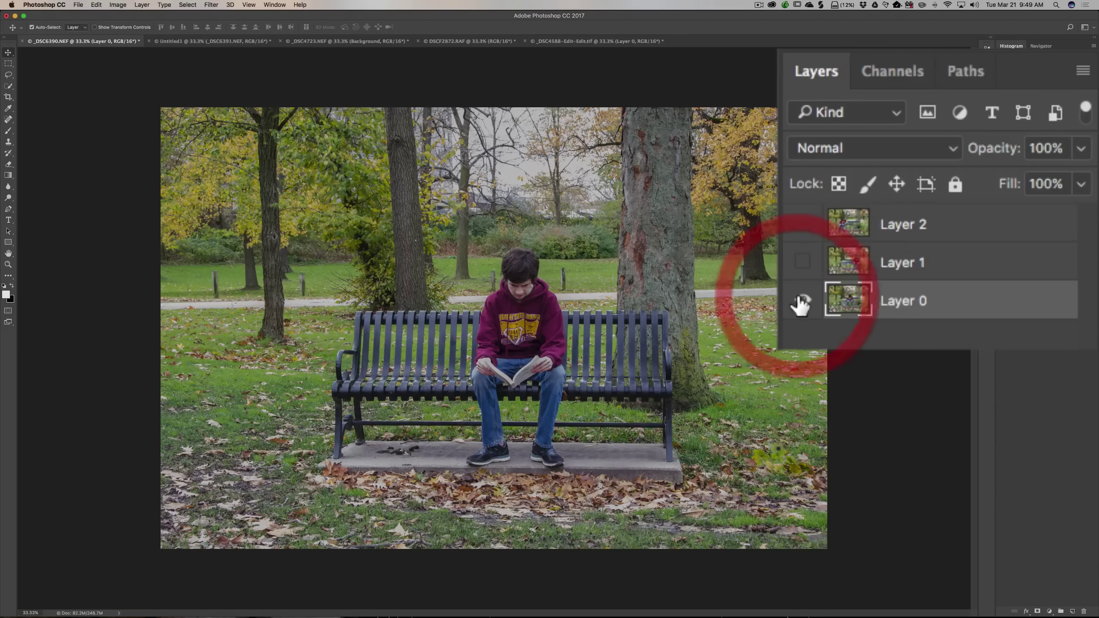
{"action": "left_click", "coordinate": [802, 262]}
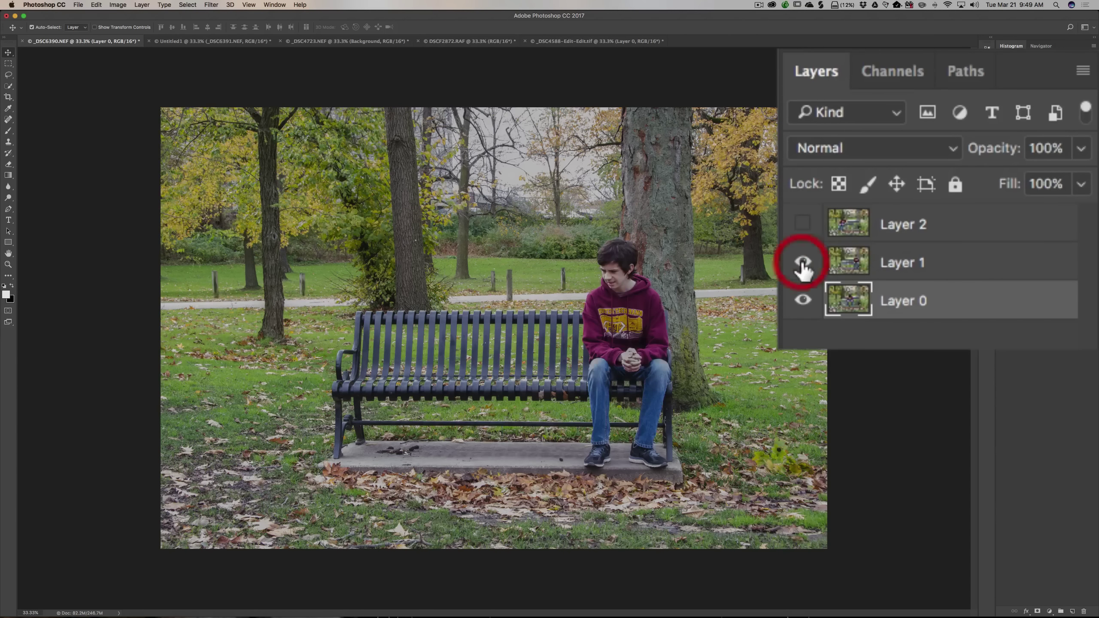
{"action": "left_click", "coordinate": [802, 224]}
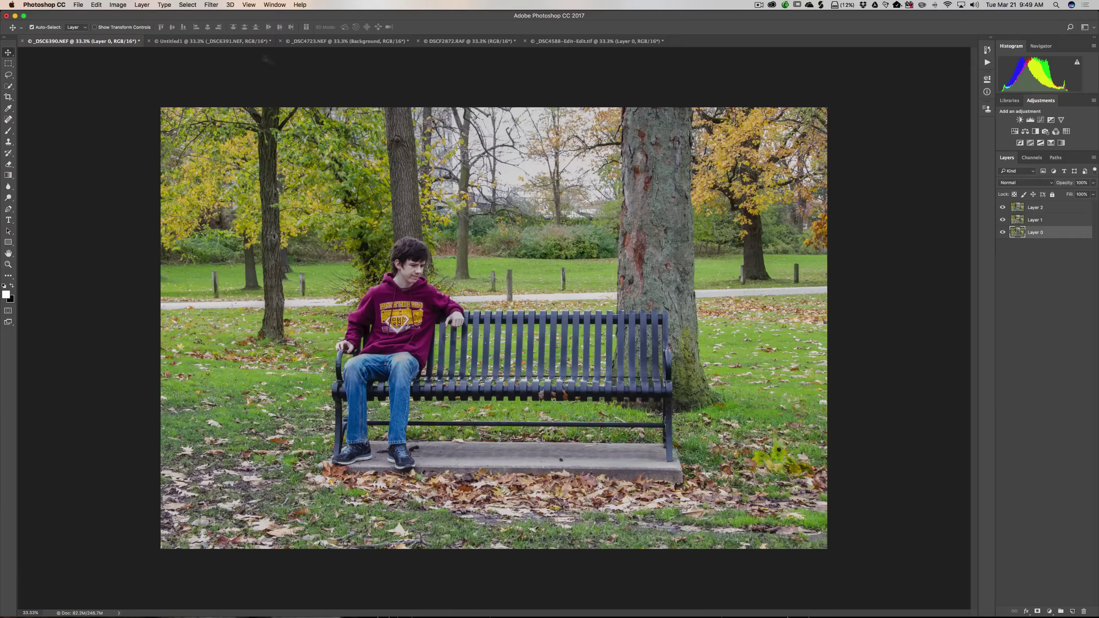
{"action": "left_click", "coordinate": [212, 44]}
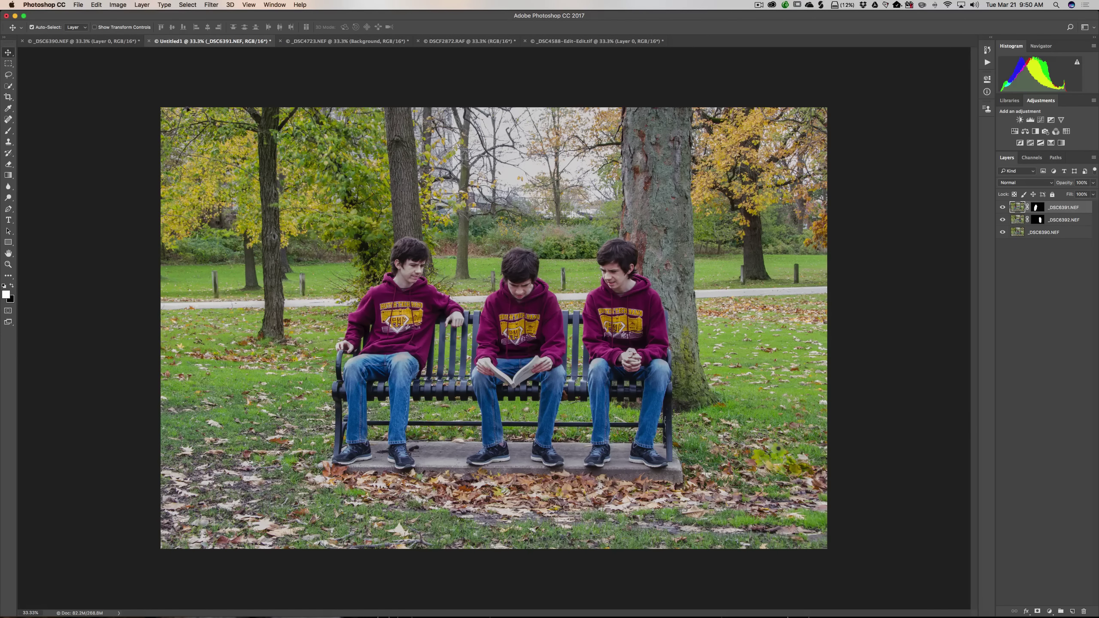
View the _DSC6392.NEF layer mask in Untitled1, then switch to the _DSC4723.NEF photo
{"action": "left_click", "coordinate": [74, 43]}
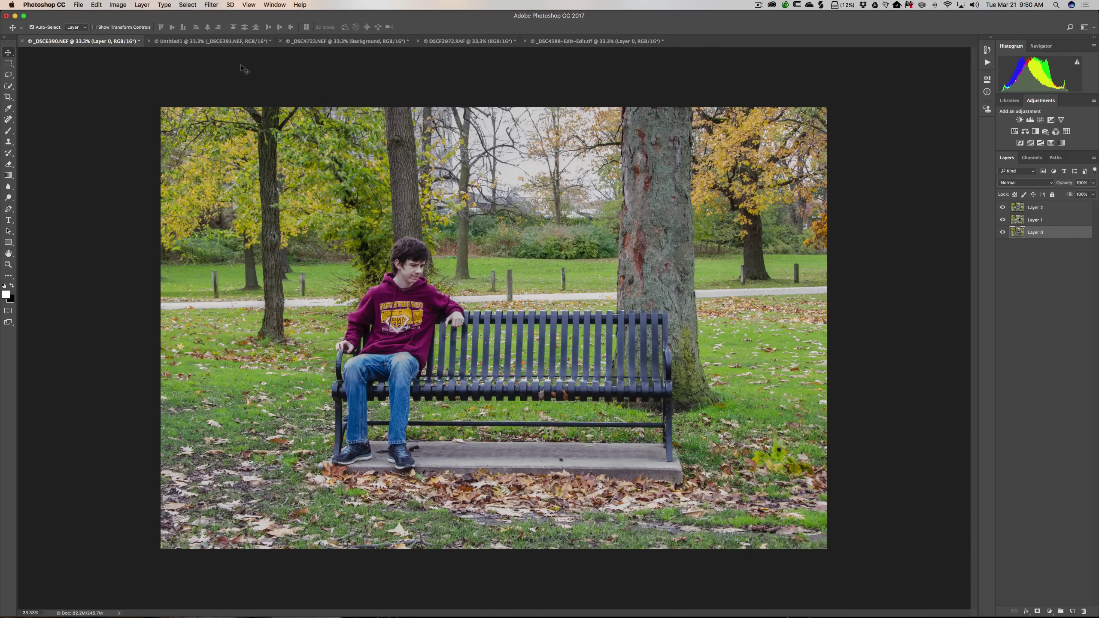
{"action": "left_click", "coordinate": [235, 43]}
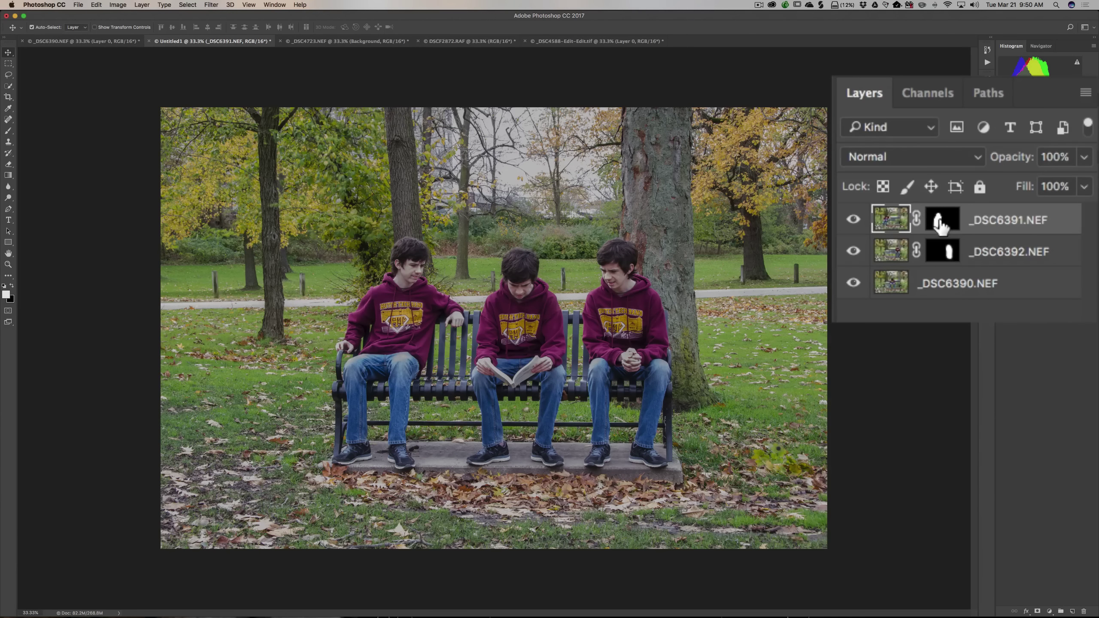
{"action": "left_click", "coordinate": [943, 259], "text": "alt"}
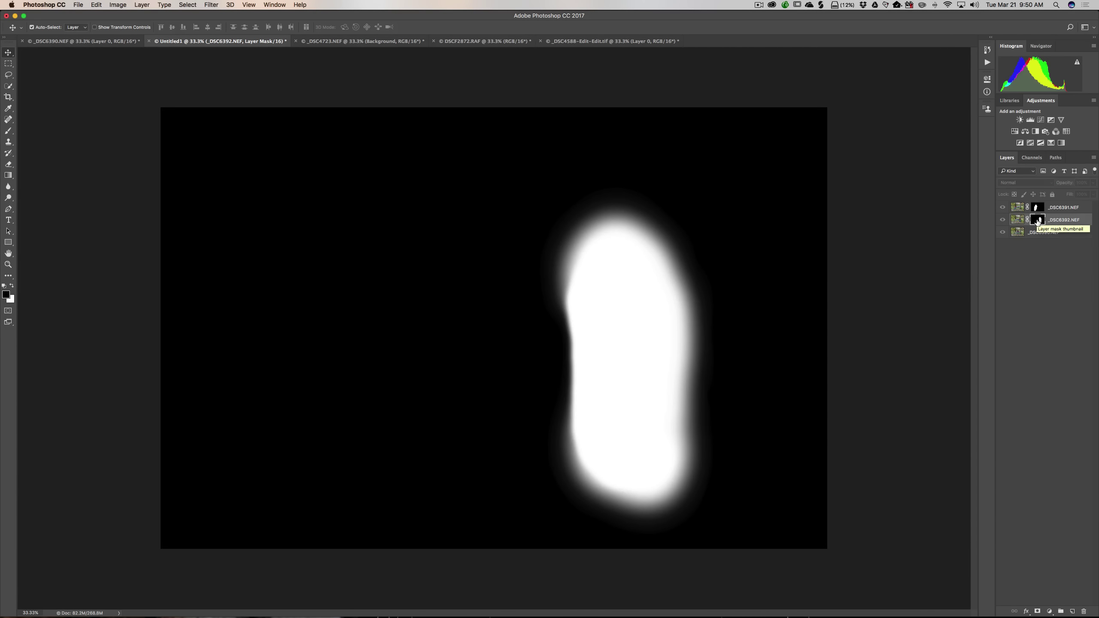
{"action": "left_click", "coordinate": [1038, 221], "text": "alt"}
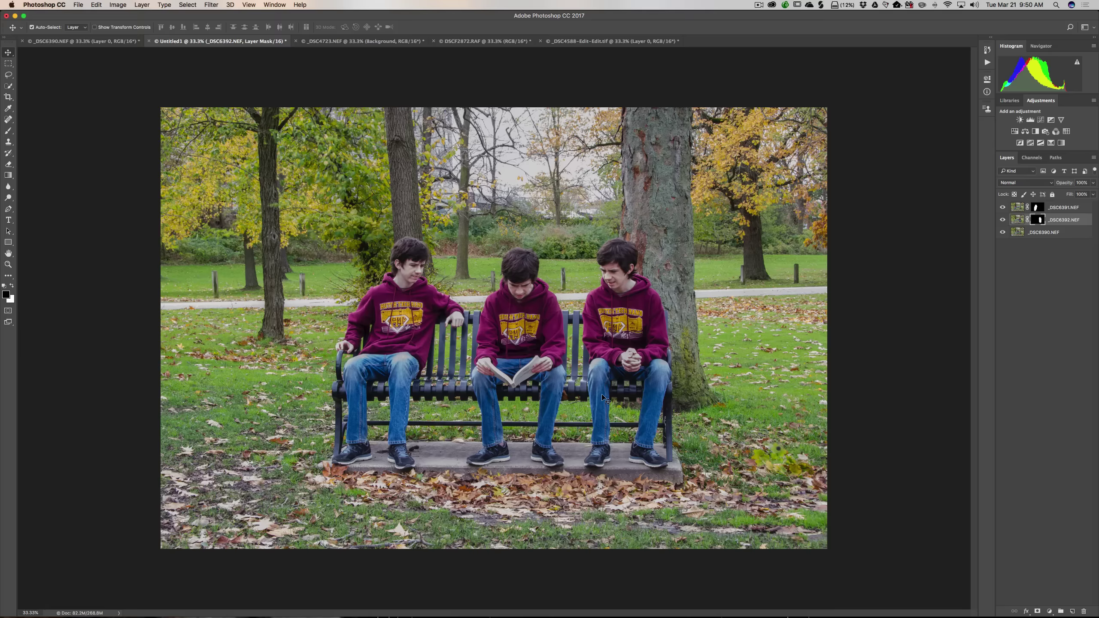
{"action": "left_click", "coordinate": [366, 43]}
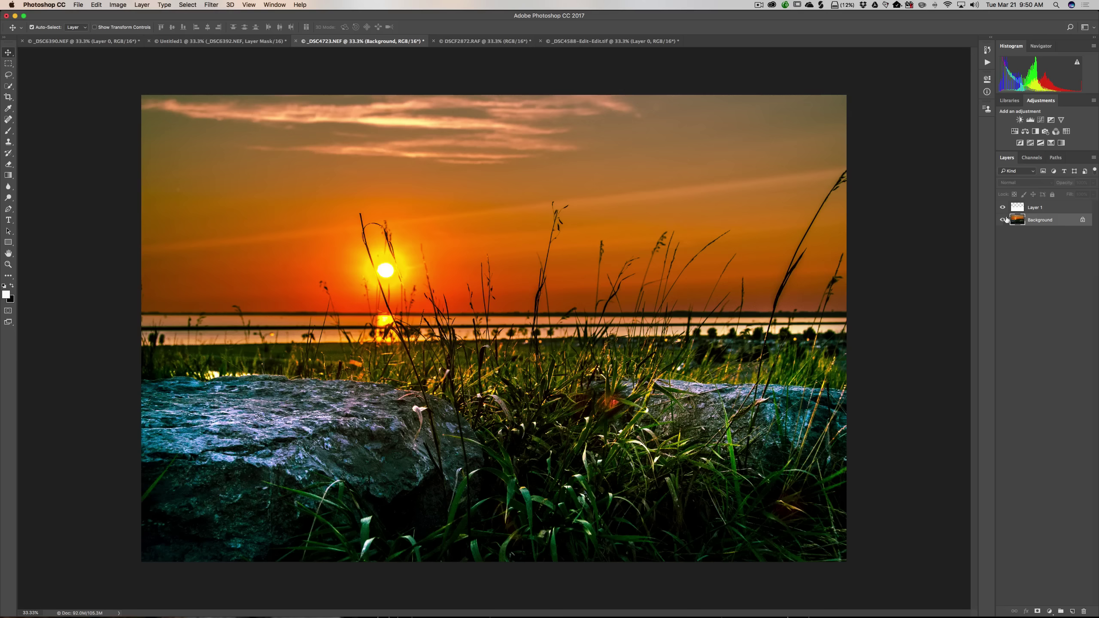
Compare the sunset photo with and without Layer 1's white gradient, and view the gradient alone
{"action": "left_click", "coordinate": [1002, 208]}
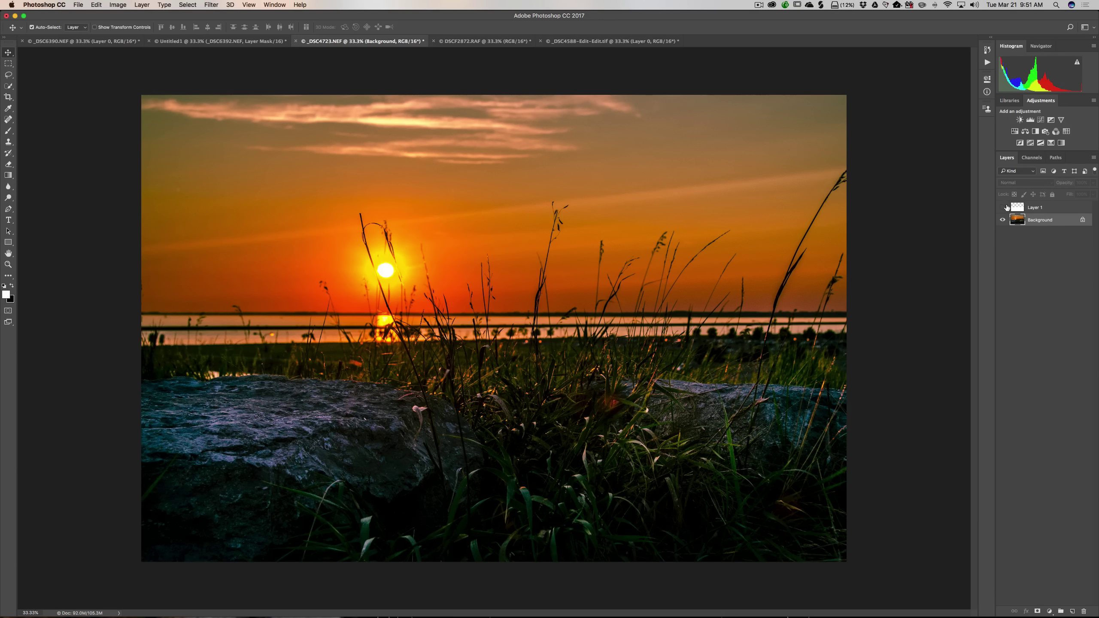
{"action": "left_click", "coordinate": [1003, 208], "text": "alt"}
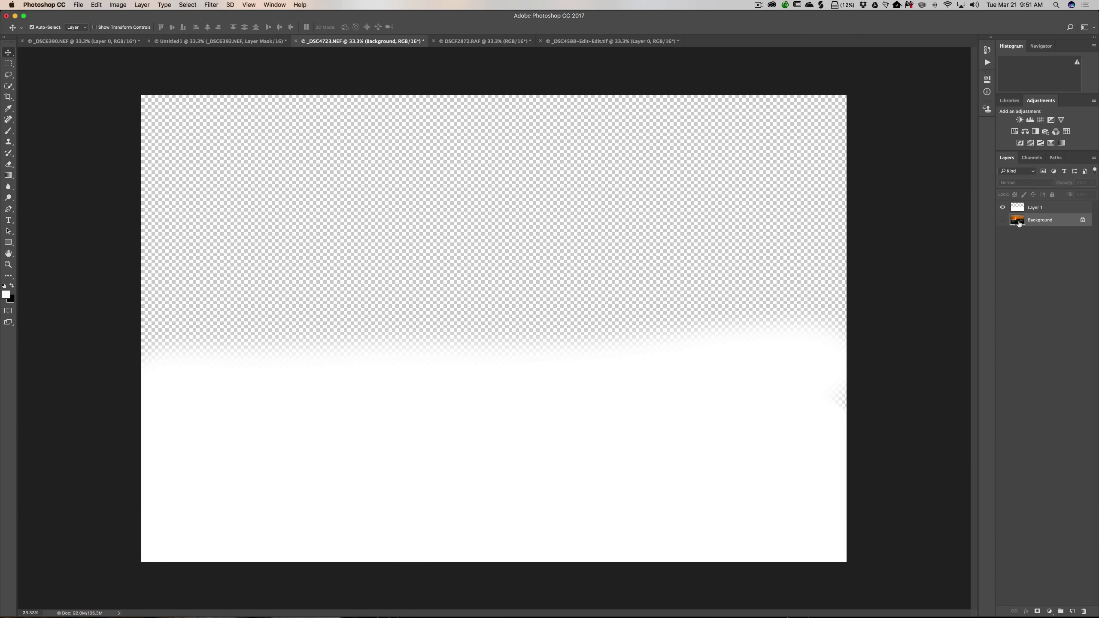
{"action": "left_click", "coordinate": [1002, 220]}
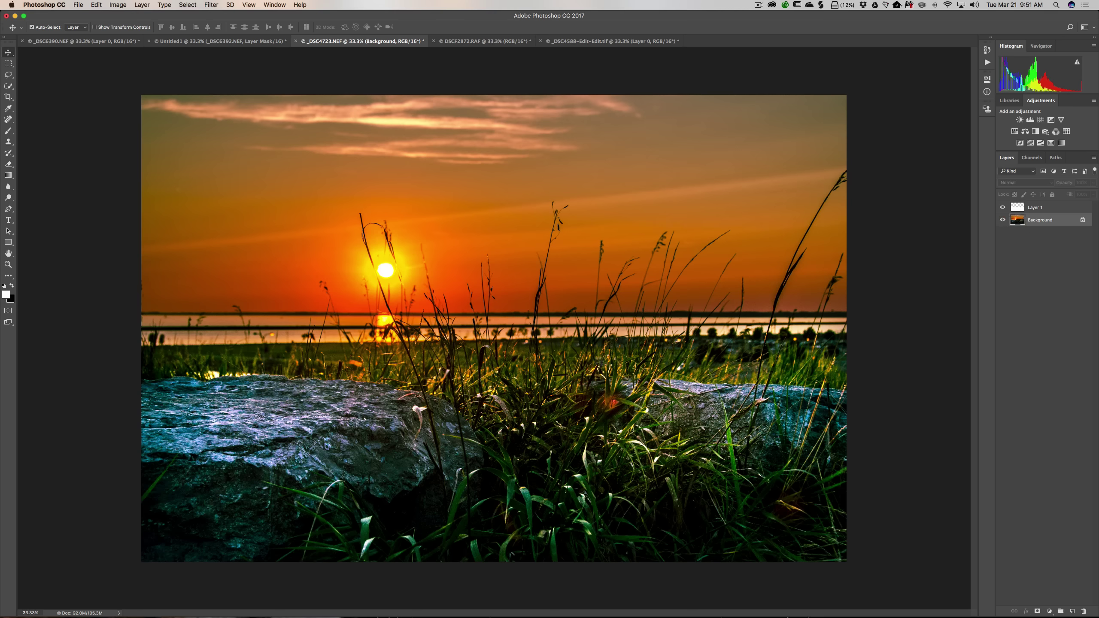
{"action": "left_click", "coordinate": [1003, 207]}
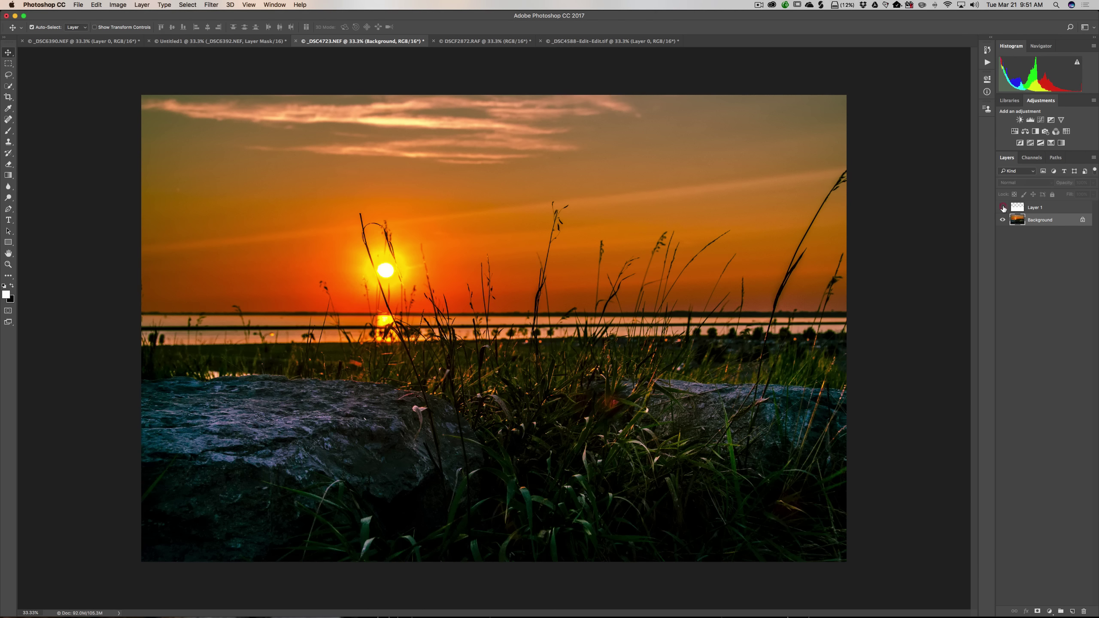
{"action": "left_click", "coordinate": [1003, 207]}
{"action": "left_click", "coordinate": [1002, 208]}
{"action": "left_click", "coordinate": [1003, 207]}
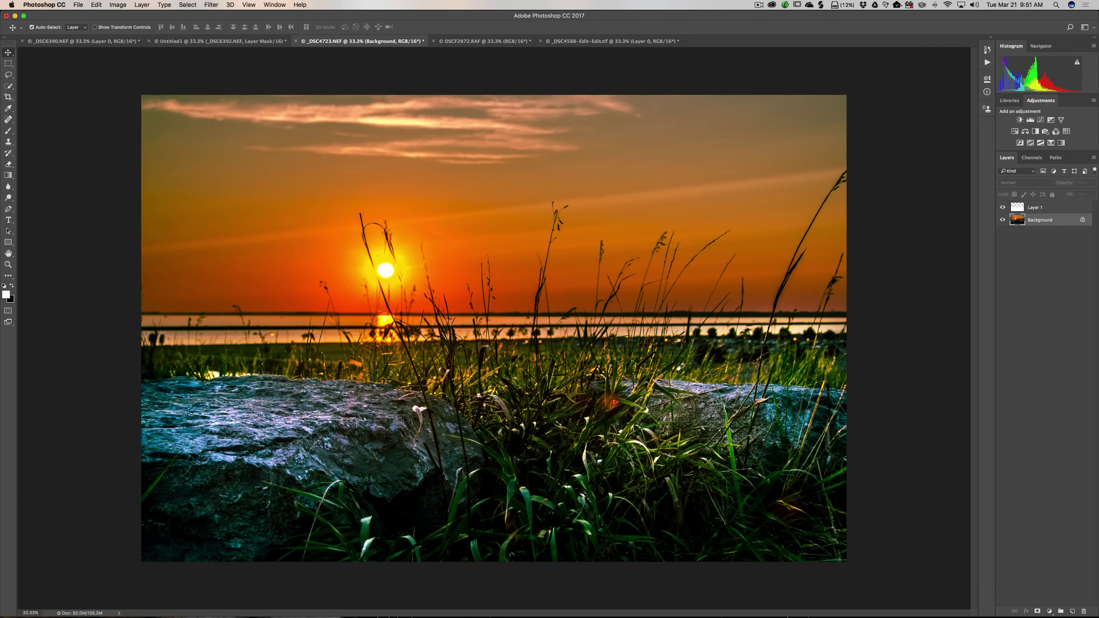
Change Layer 1's blend mode to Normal, then back to Overlay
{"action": "left_click", "coordinate": [1033, 206]}
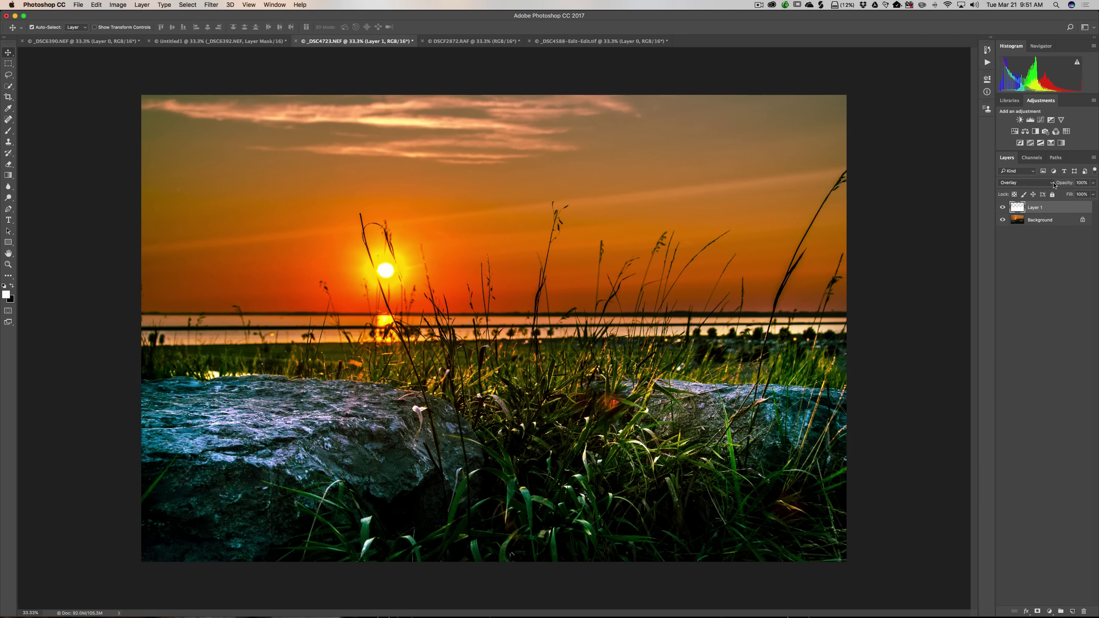
{"action": "left_click", "coordinate": [1017, 158]}
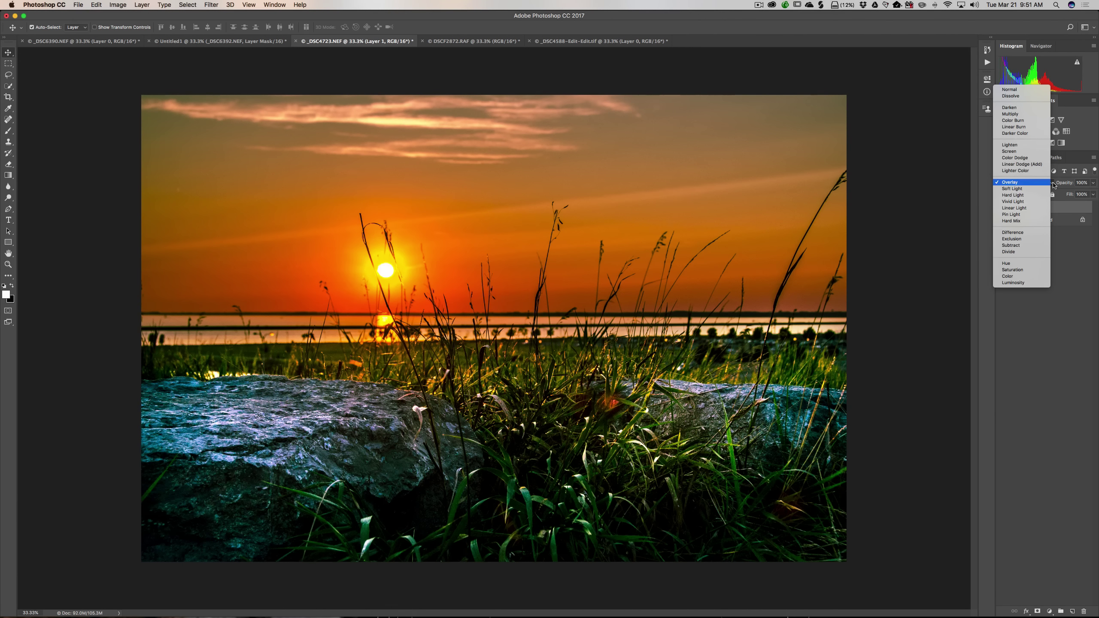
{"action": "left_click", "coordinate": [1010, 89]}
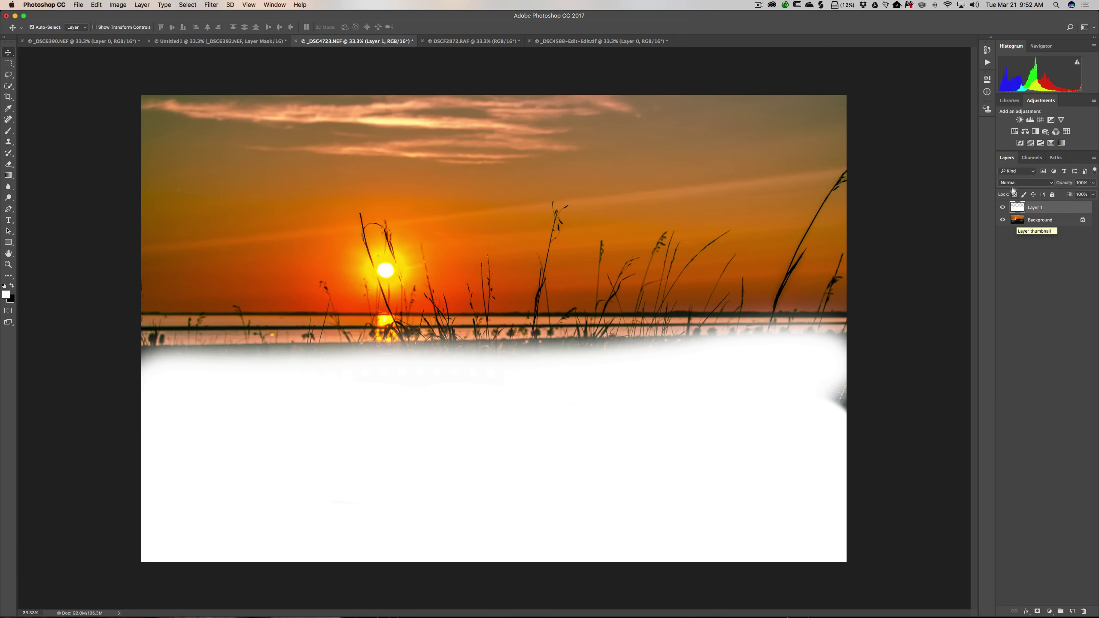
{"action": "left_click", "coordinate": [1024, 183]}
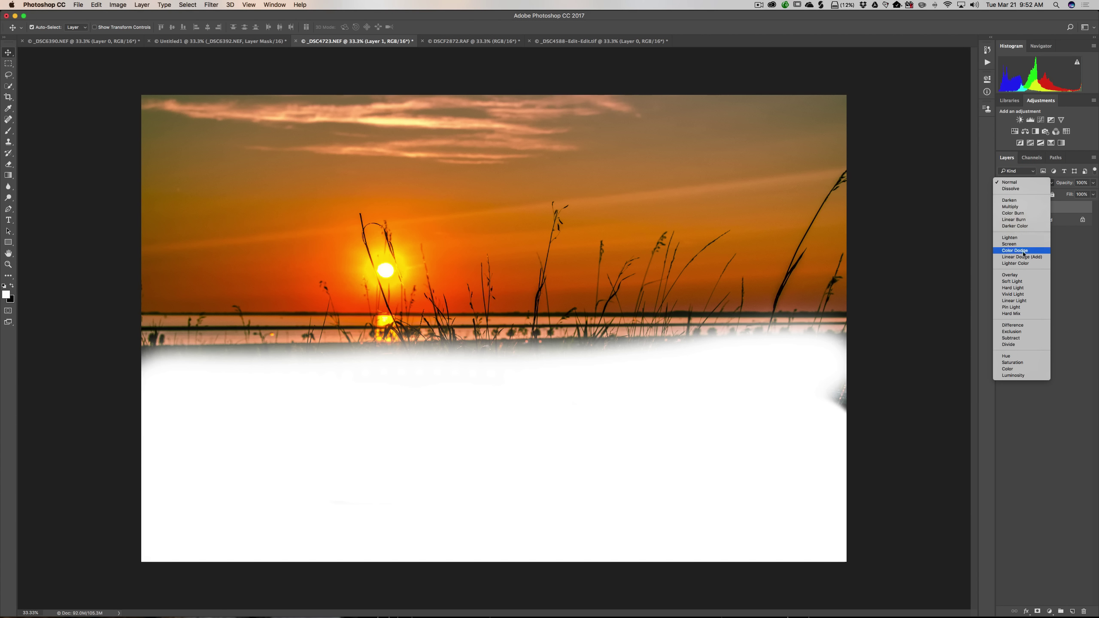
{"action": "left_click", "coordinate": [1022, 275]}
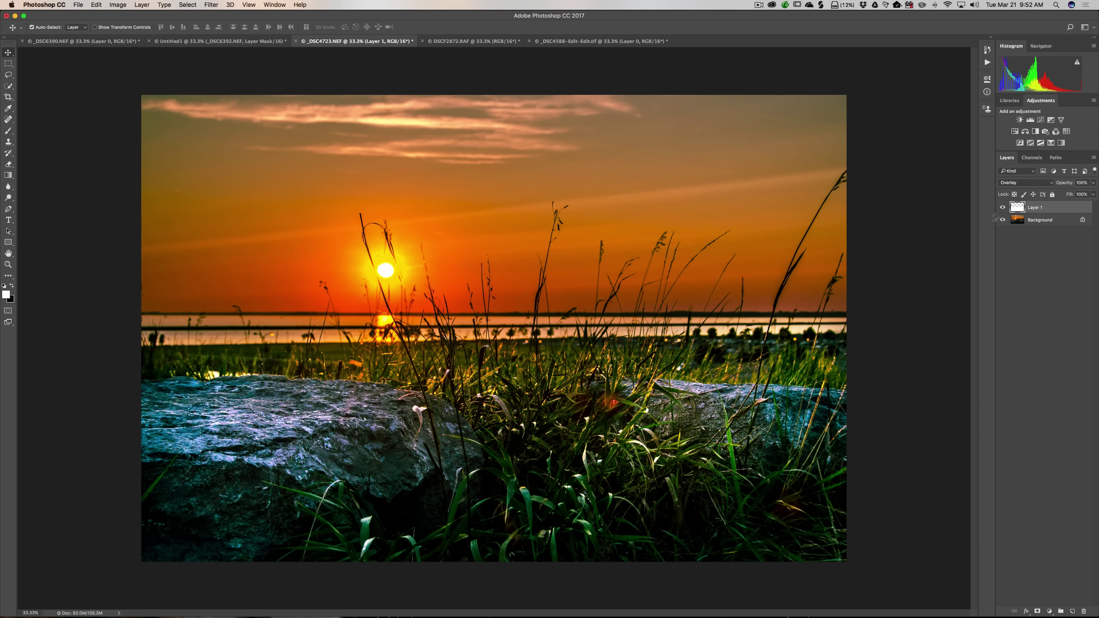
Toggle Layer 1 on and off to compare, keeping its blend mode at Overlay
{"action": "left_click", "coordinate": [1002, 208]}
{"action": "left_click", "coordinate": [1003, 208]}
{"action": "left_click", "coordinate": [1003, 208]}
{"action": "left_click", "coordinate": [1003, 208]}
{"action": "left_click", "coordinate": [1021, 182]}
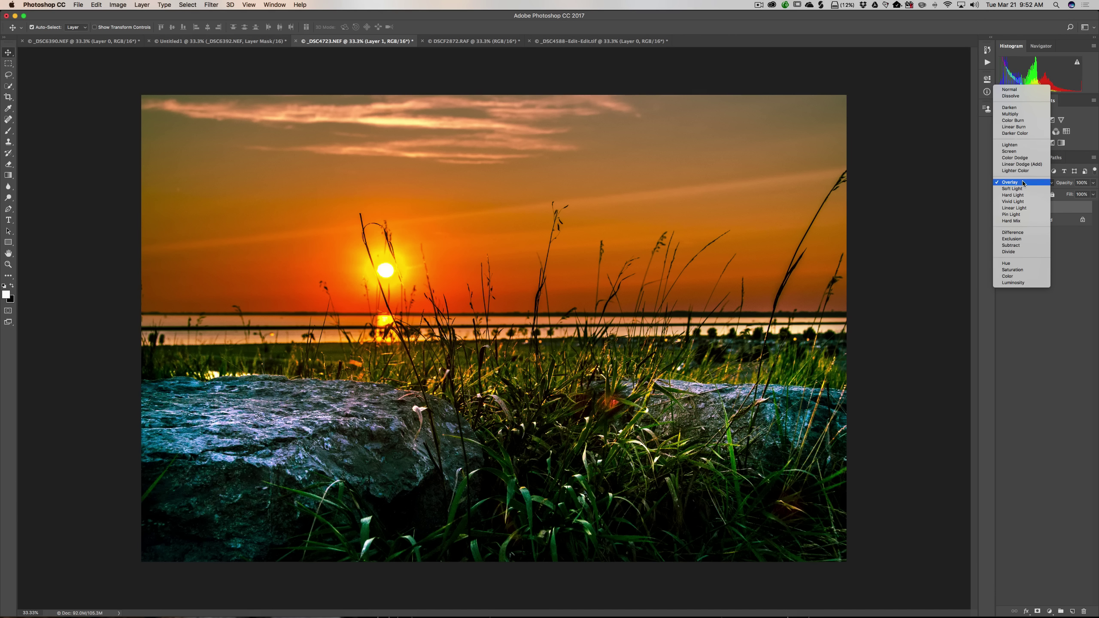
{"action": "left_click", "coordinate": [1023, 183]}
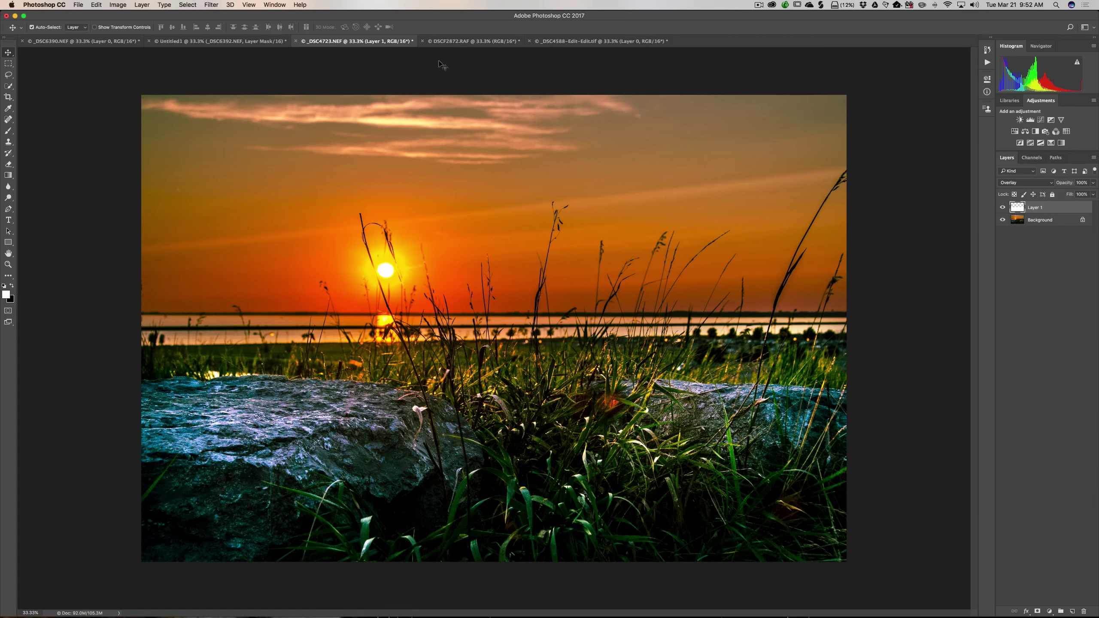
Switch to the DSCF2872.RAF street-art photo document
{"action": "left_click", "coordinate": [441, 42]}
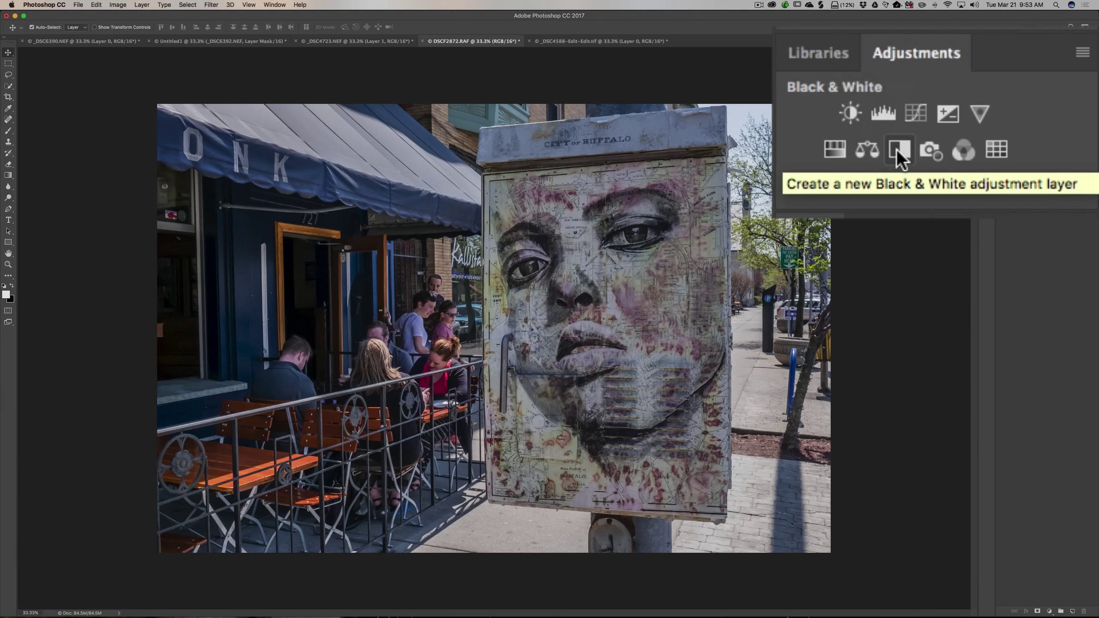
Add a Black & White adjustment layer and raise its Blues slider to 107
{"action": "left_click", "coordinate": [1035, 132]}
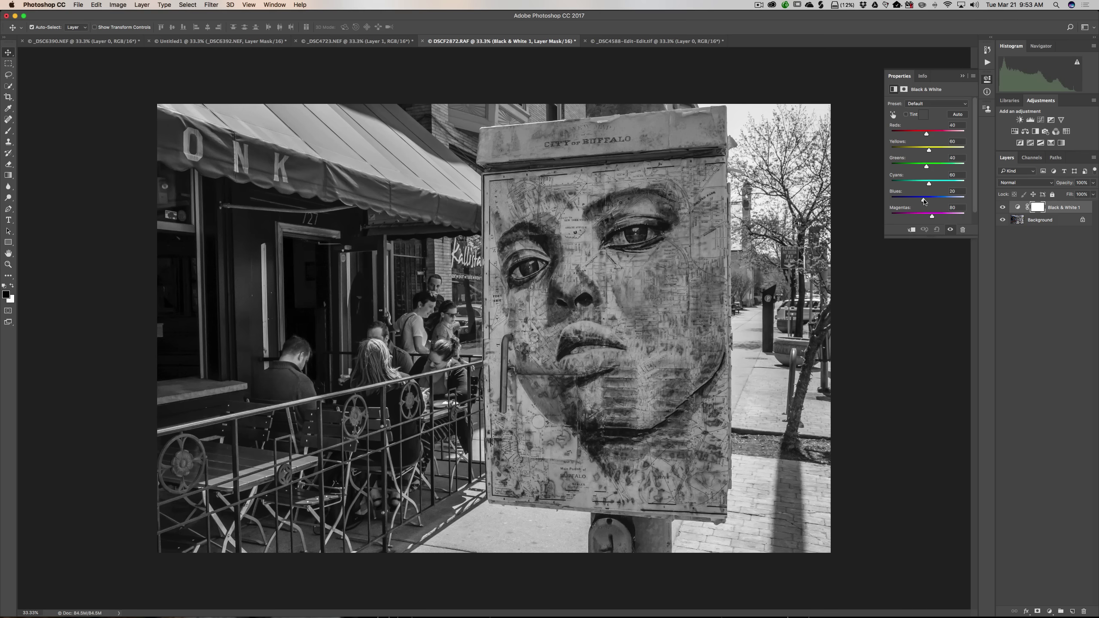
{"action": "mouse_move", "coordinate": [924, 202]}
{"action": "left_mouse_down"}
{"action": "mouse_move", "coordinate": [953, 202]}
{"action": "mouse_move", "coordinate": [941, 201]}
{"action": "left_mouse_up"}
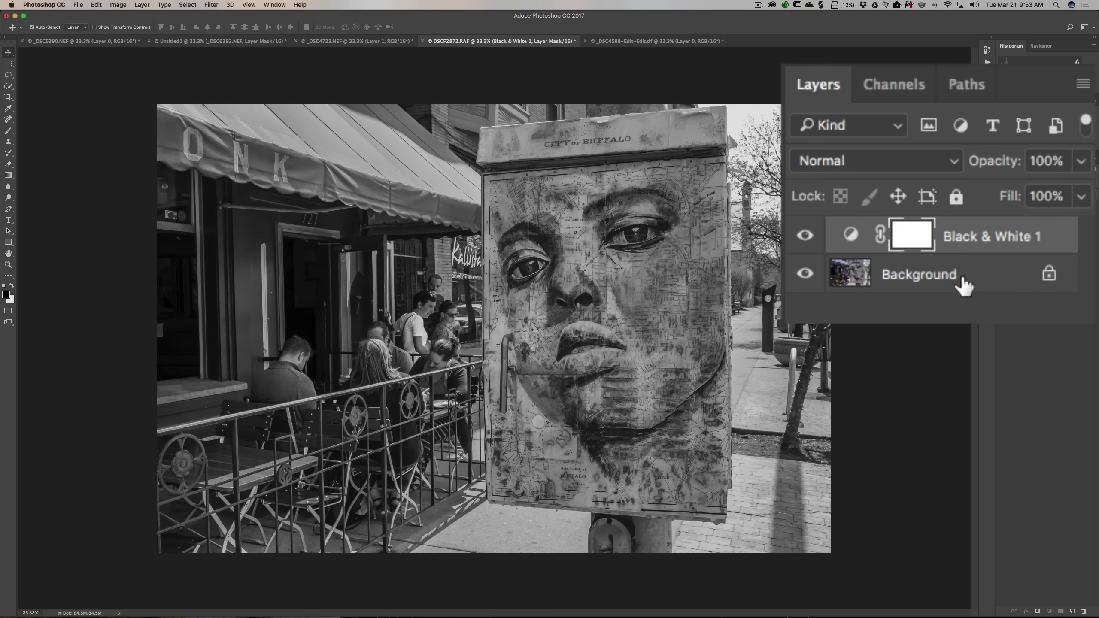
{"action": "left_click", "coordinate": [963, 284]}
{"action": "left_click", "coordinate": [971, 237]}
{"action": "left_click_drag", "start_coordinate": [937, 238], "coordinate": [903, 250]}
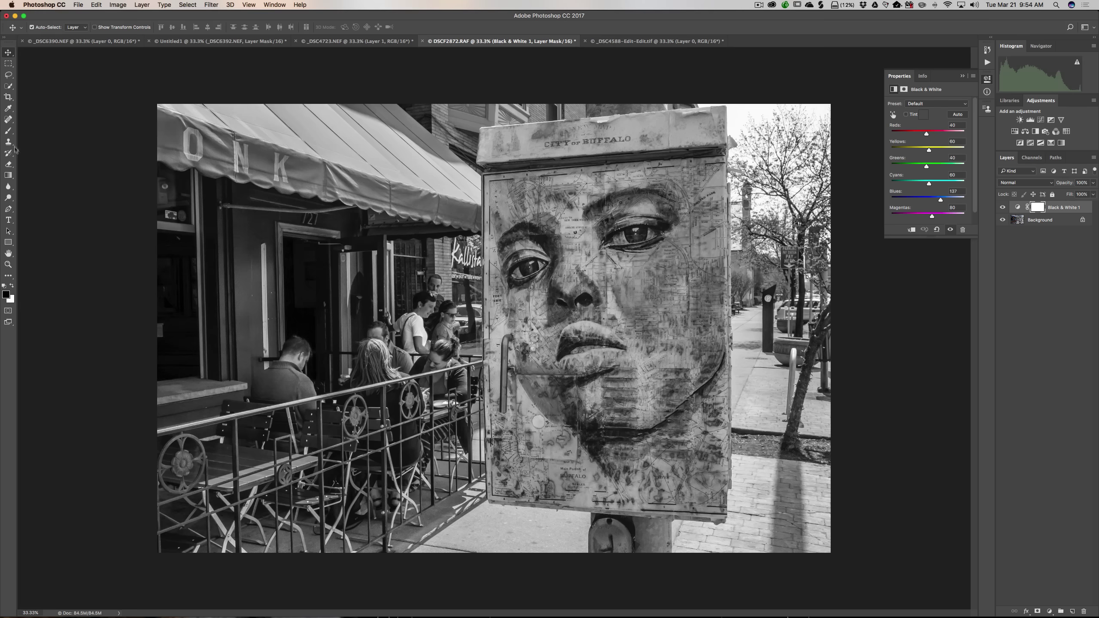
Select the Brush tool from the toolbar
{"action": "left_click", "coordinate": [9, 132]}
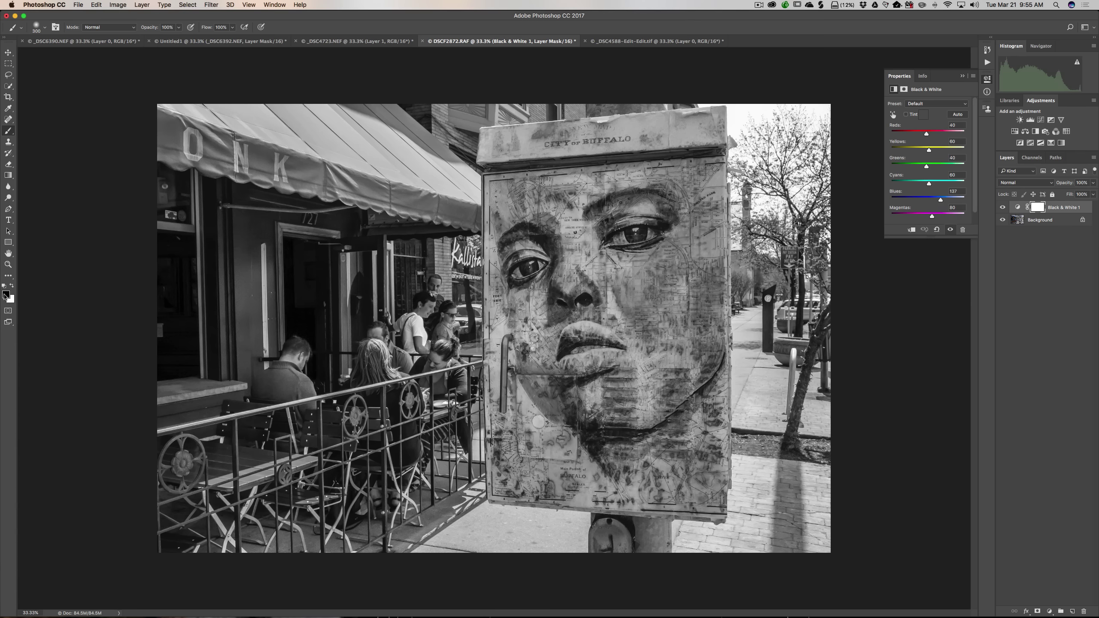
Paint black on the Black & White 1 mask across the face artwork and box edges
{"action": "left_click", "coordinate": [1037, 207]}
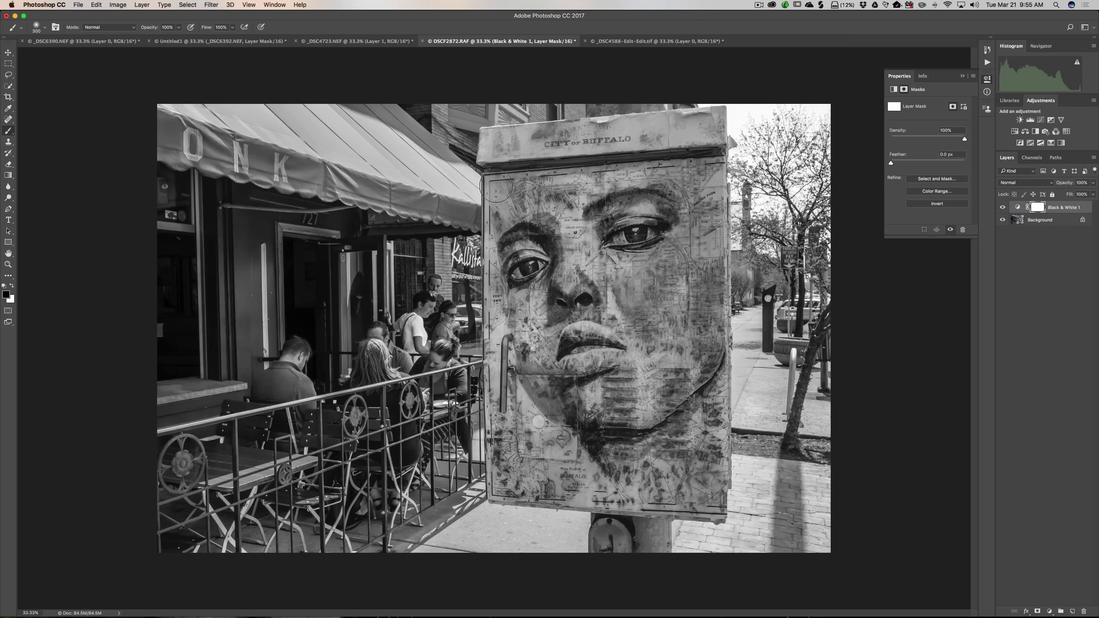
{"action": "mouse_move", "coordinate": [486, 189]}
{"action": "left_mouse_down"}
{"action": "mouse_move", "coordinate": [700, 174]}
{"action": "mouse_move", "coordinate": [703, 197]}
{"action": "mouse_move", "coordinate": [568, 202]}
{"action": "mouse_move", "coordinate": [497, 230]}
{"action": "mouse_move", "coordinate": [705, 240]}
{"action": "mouse_move", "coordinate": [691, 251]}
{"action": "mouse_move", "coordinate": [522, 269]}
{"action": "mouse_move", "coordinate": [531, 287]}
{"action": "mouse_move", "coordinate": [698, 290]}
{"action": "mouse_move", "coordinate": [510, 318]}
{"action": "mouse_move", "coordinate": [691, 329]}
{"action": "mouse_move", "coordinate": [702, 496]}
{"action": "mouse_move", "coordinate": [673, 442]}
{"action": "mouse_move", "coordinate": [666, 342]}
{"action": "mouse_move", "coordinate": [693, 428]}
{"action": "mouse_move", "coordinate": [627, 332]}
{"action": "mouse_move", "coordinate": [508, 340]}
{"action": "mouse_move", "coordinate": [661, 374]}
{"action": "mouse_move", "coordinate": [512, 403]}
{"action": "mouse_move", "coordinate": [606, 414]}
{"action": "mouse_move", "coordinate": [524, 448]}
{"action": "mouse_move", "coordinate": [647, 466]}
{"action": "mouse_move", "coordinate": [532, 480]}
{"action": "mouse_move", "coordinate": [518, 454]}
{"action": "mouse_move", "coordinate": [520, 355]}
{"action": "mouse_move", "coordinate": [509, 408]}
{"action": "mouse_move", "coordinate": [601, 428]}
{"action": "mouse_move", "coordinate": [648, 416]}
{"action": "mouse_move", "coordinate": [677, 443]}
{"action": "mouse_move", "coordinate": [698, 365]}
{"action": "mouse_move", "coordinate": [701, 408]}
{"action": "mouse_move", "coordinate": [646, 326]}
{"action": "mouse_move", "coordinate": [645, 278]}
{"action": "mouse_move", "coordinate": [613, 285]}
{"action": "mouse_move", "coordinate": [559, 271]}
{"action": "mouse_move", "coordinate": [521, 208]}
{"action": "mouse_move", "coordinate": [490, 415]}
{"action": "mouse_move", "coordinate": [513, 475]}
{"action": "left_mouse_up"}
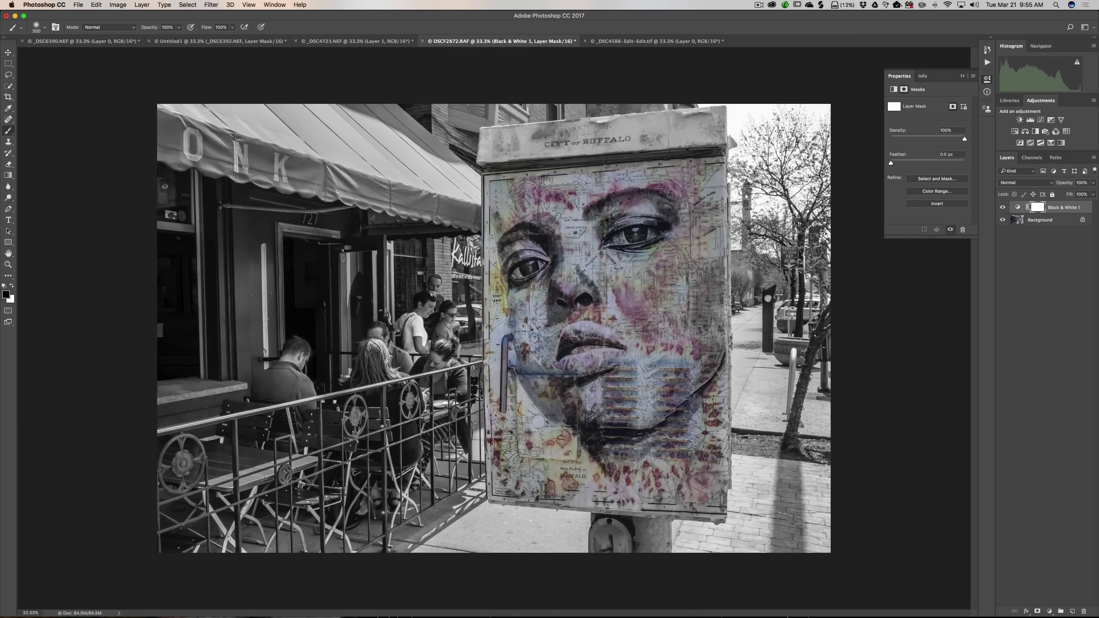
{"action": "left_click_drag", "start_coordinate": [654, 482], "coordinate": [689, 484]}
{"action": "left_click", "coordinate": [502, 327]}
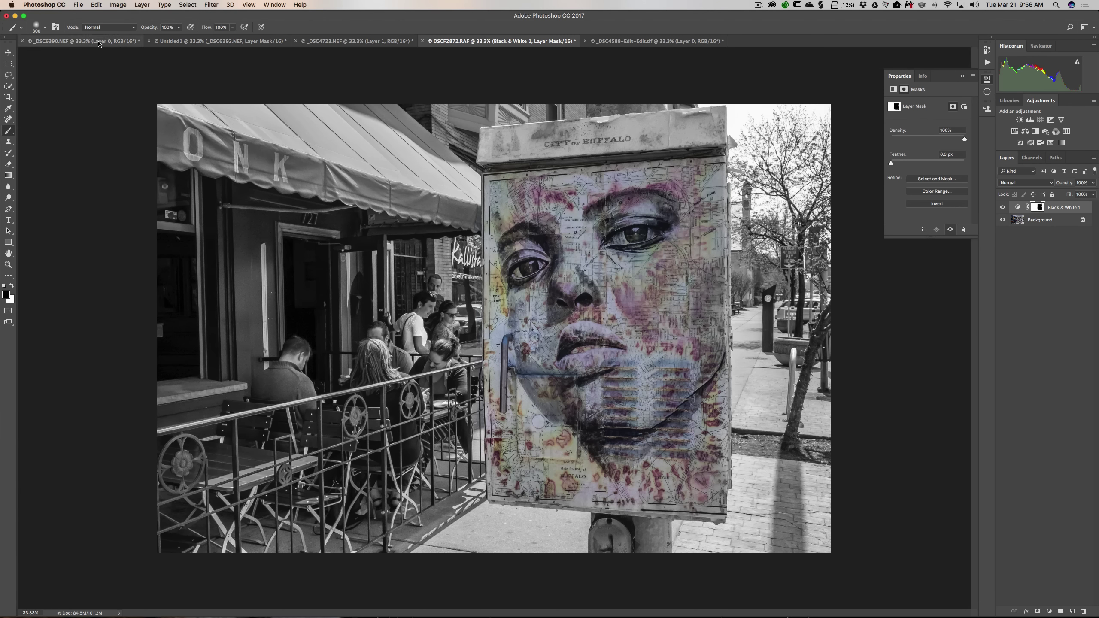
Review Untitled1, _DSC4723.NEF and DSCF2872.RAF, collapse Properties, then open _DSC4588-Edit-Edit.tif
{"action": "left_click", "coordinate": [242, 42]}
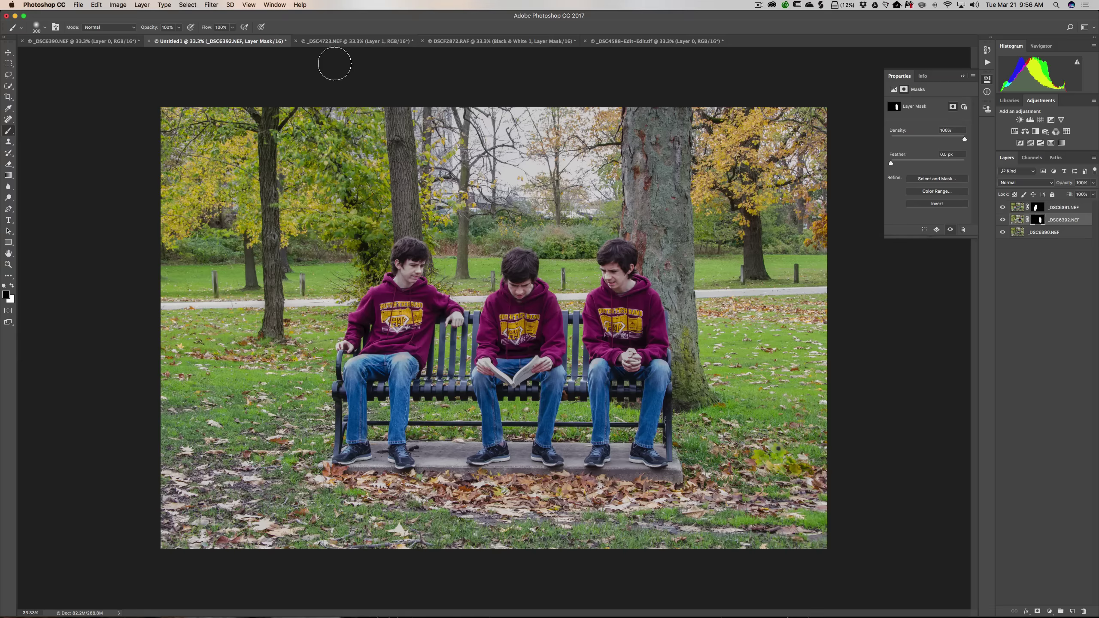
{"action": "left_click", "coordinate": [336, 42]}
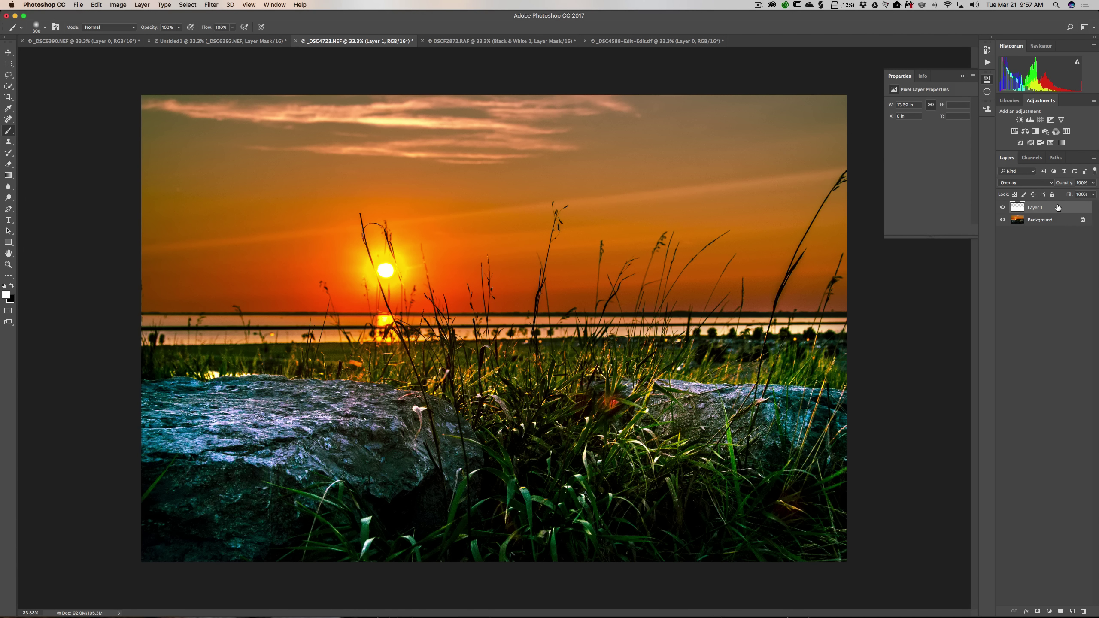
{"action": "left_click", "coordinate": [444, 42]}
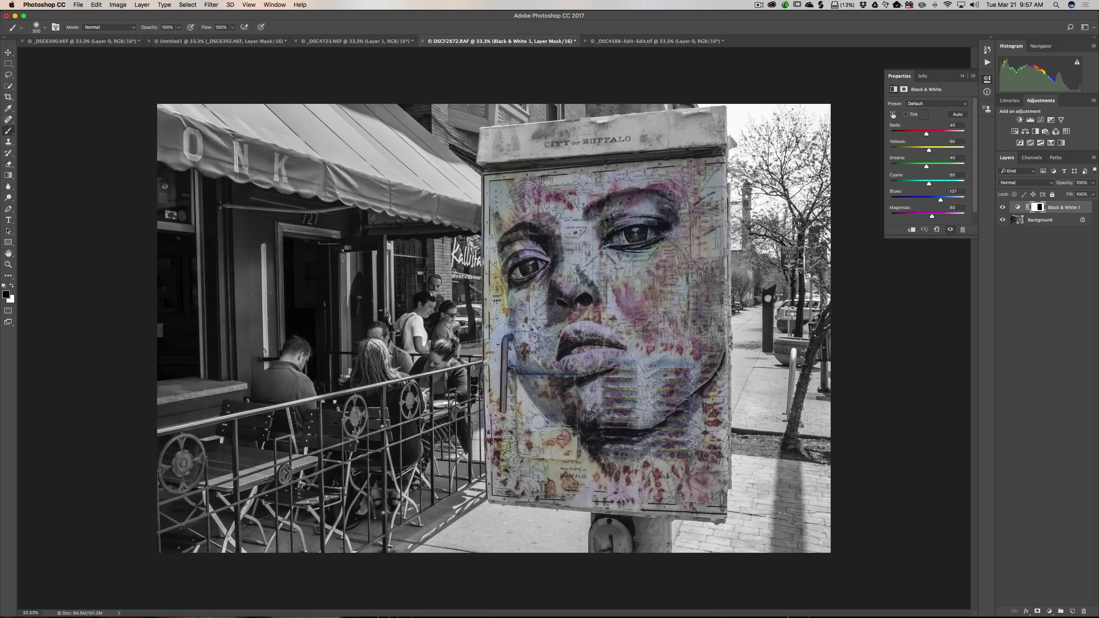
{"action": "left_click", "coordinate": [962, 76]}
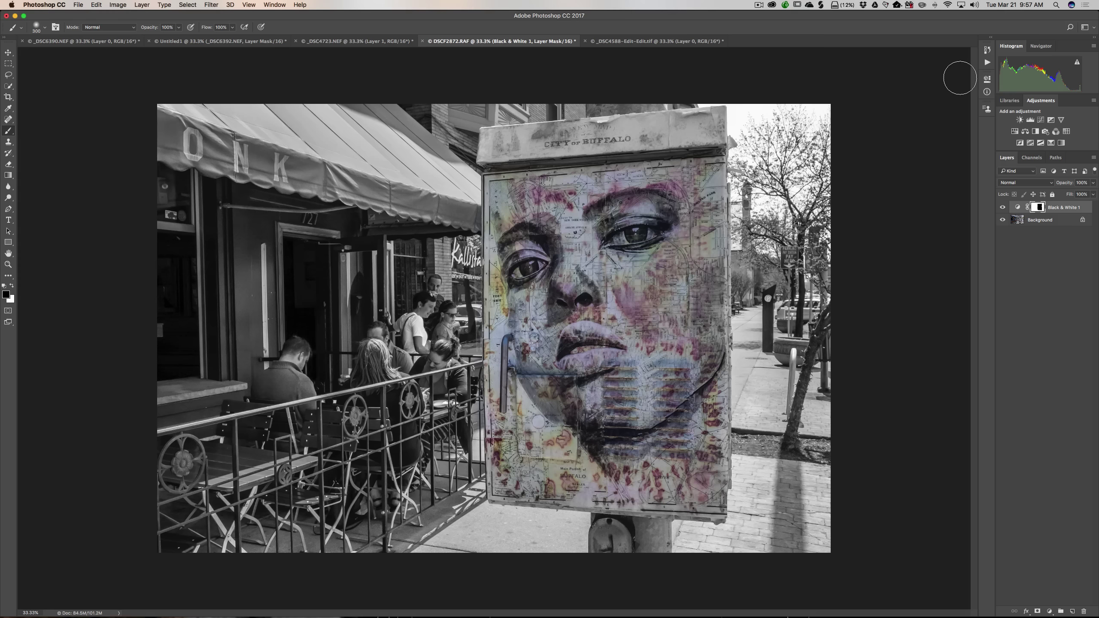
{"action": "left_click", "coordinate": [626, 42]}
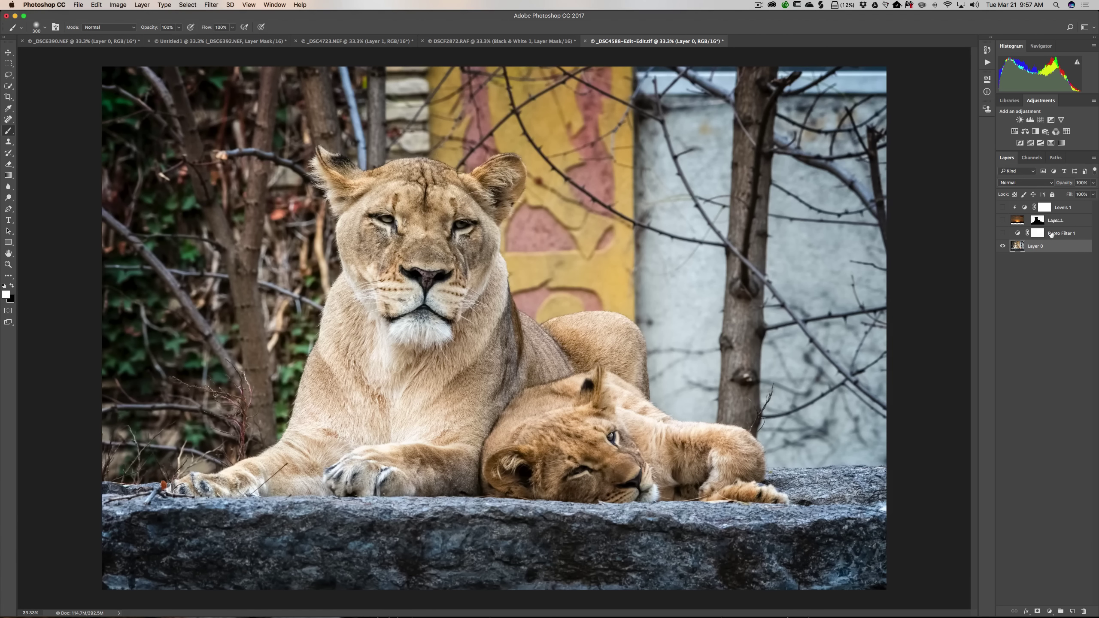
Turn on Photo Filter 1, Layer 1 and Levels 1 to warm and brighten the lioness photo
{"action": "left_click", "coordinate": [1002, 234]}
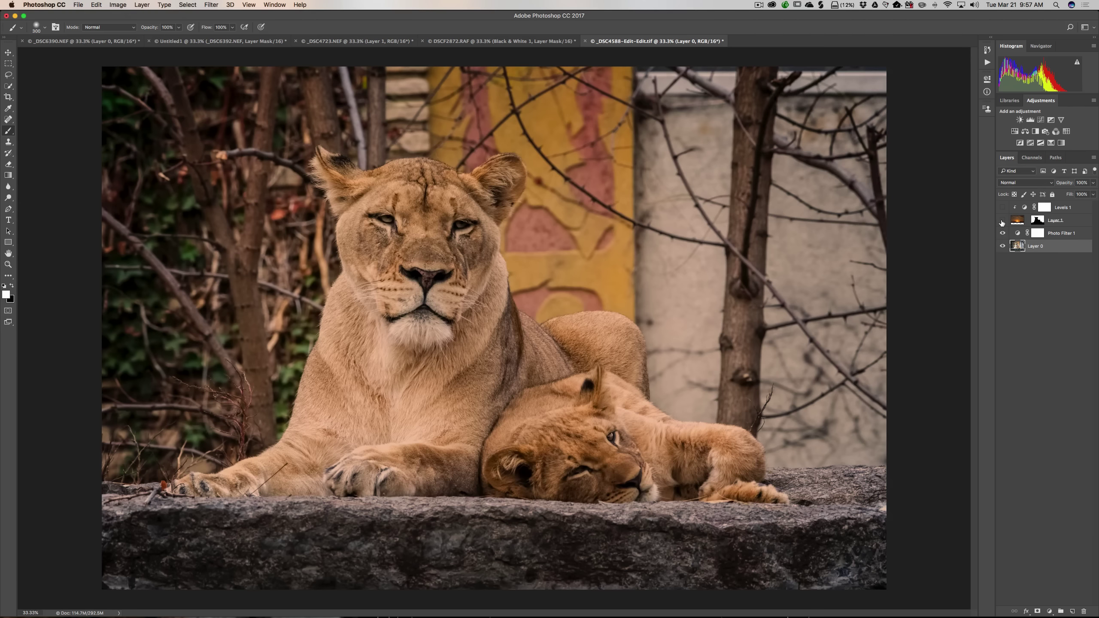
{"action": "left_click", "coordinate": [1002, 220]}
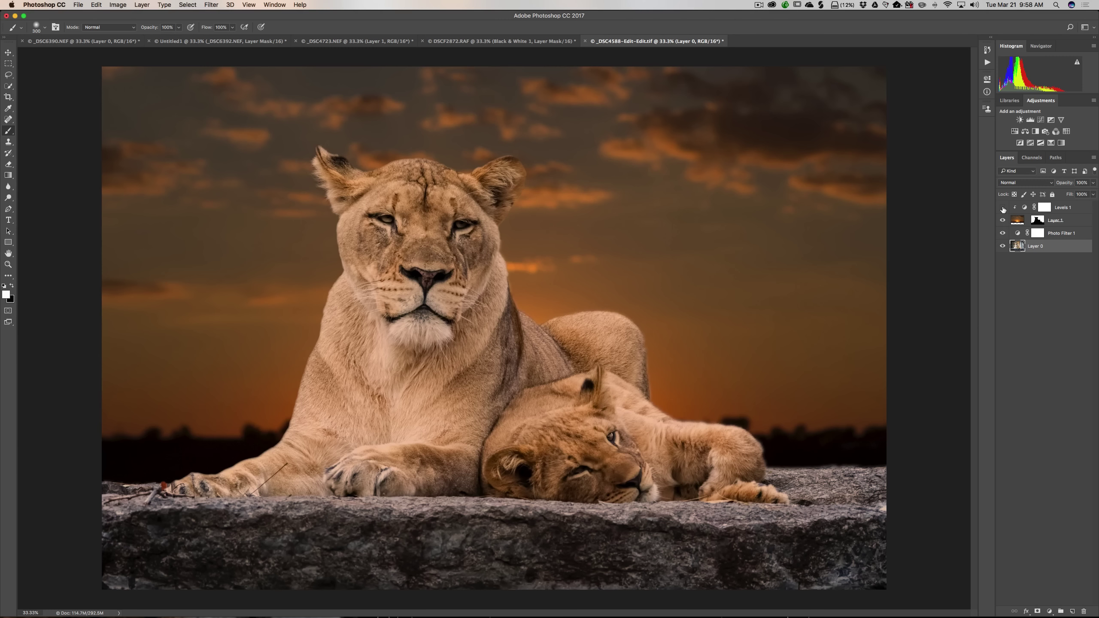
{"action": "left_click", "coordinate": [1002, 207]}
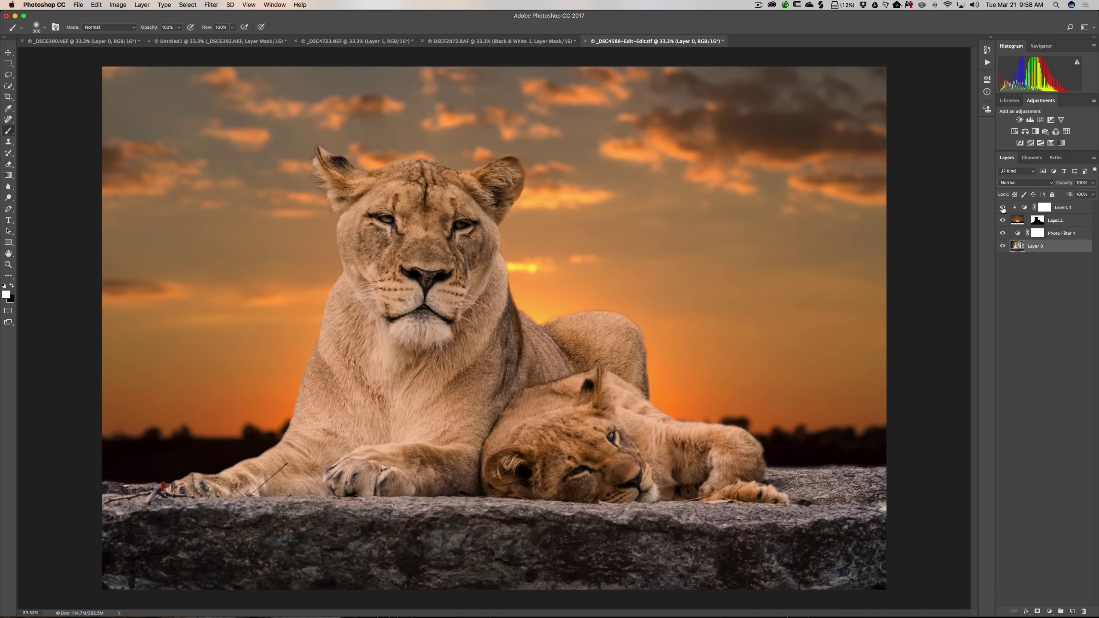